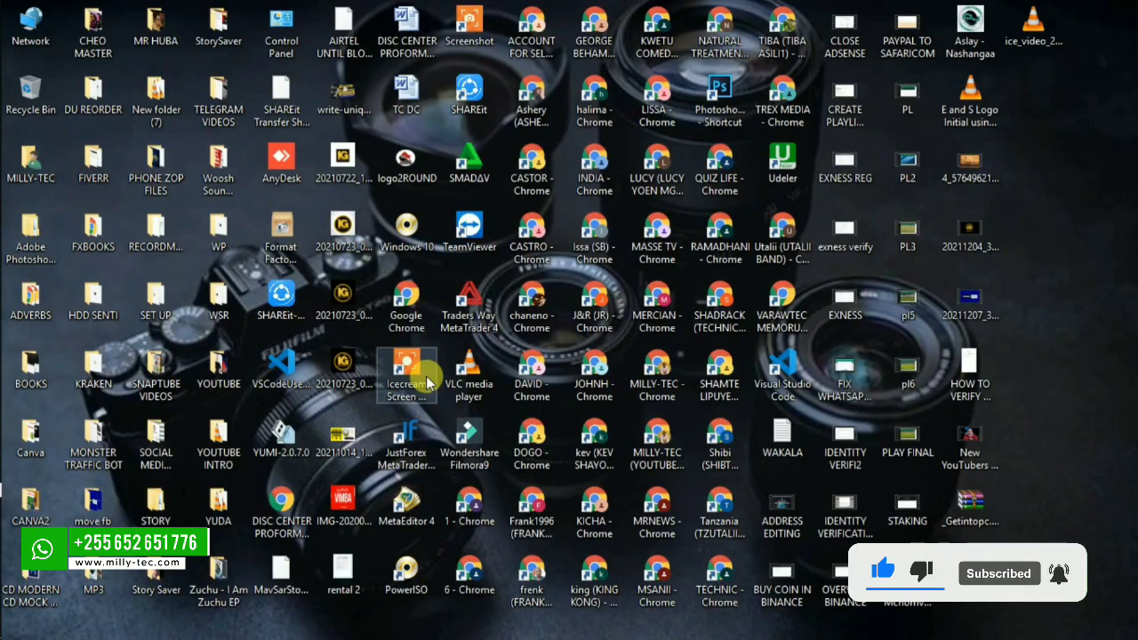
Select the phone's DIRECT-FU-SM-G950U network in the Wi-Fi list and start connecting.
mouse_move(7, 360)
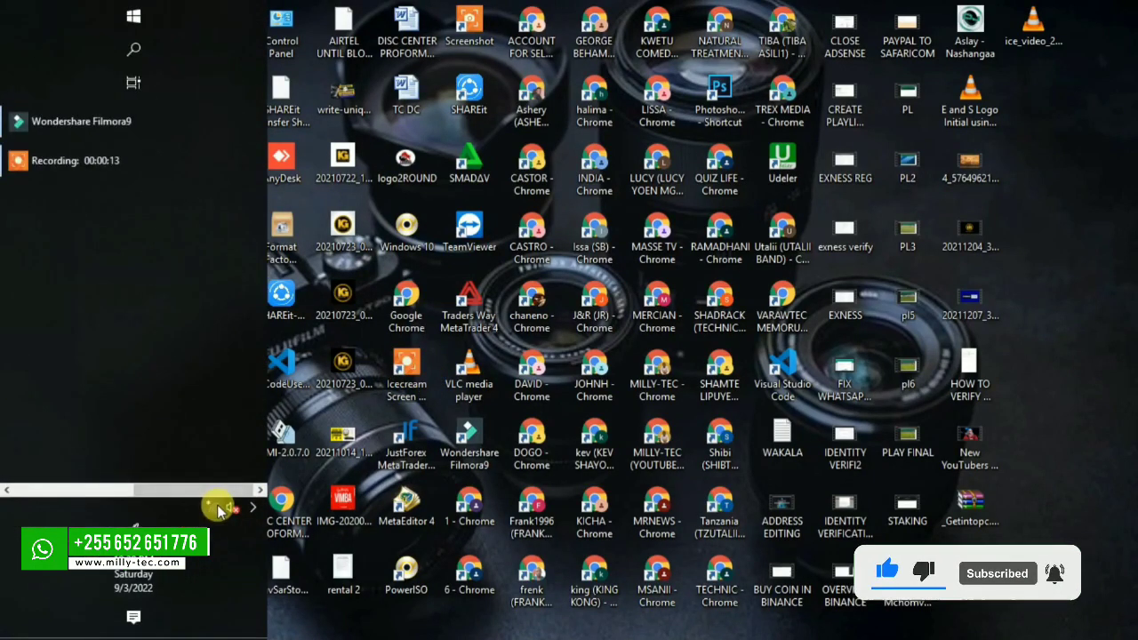
click(216, 506)
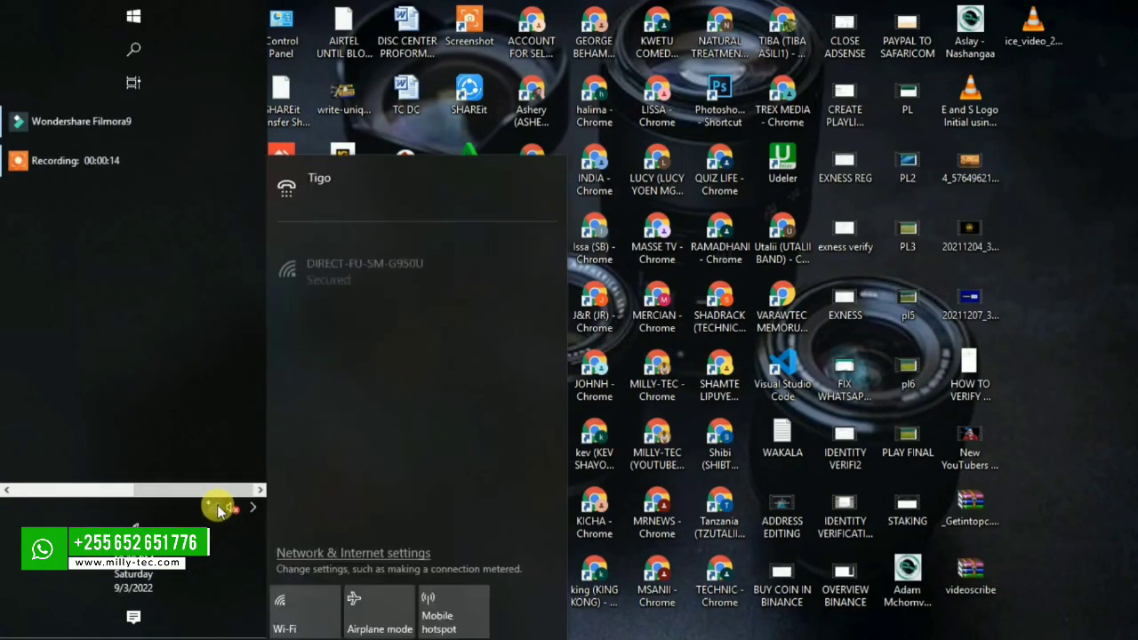
click(380, 258)
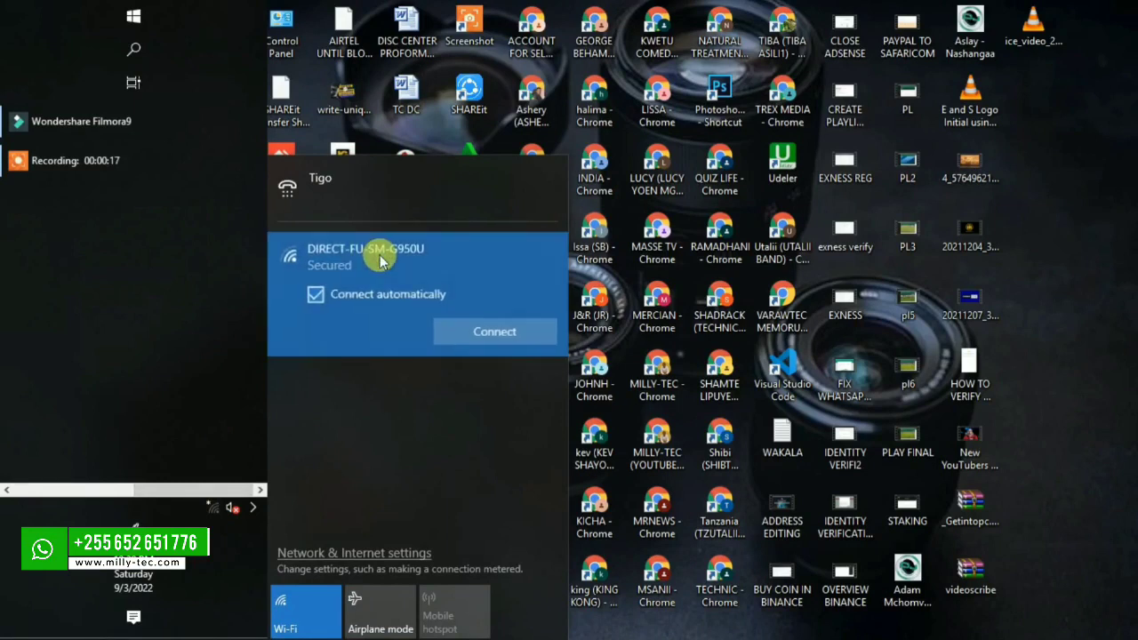
click(470, 327)
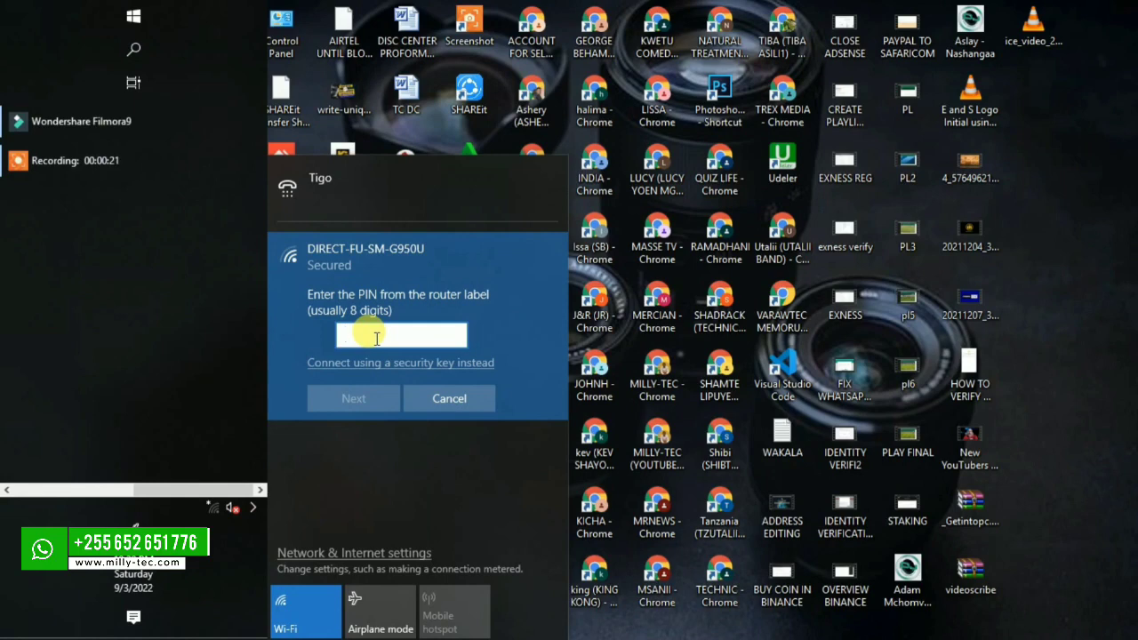
text(12)
text(3456)
Try joining with PIN '1', which is rejected as invalid, then switch to the security-key option.
text(1)
click(455, 334)
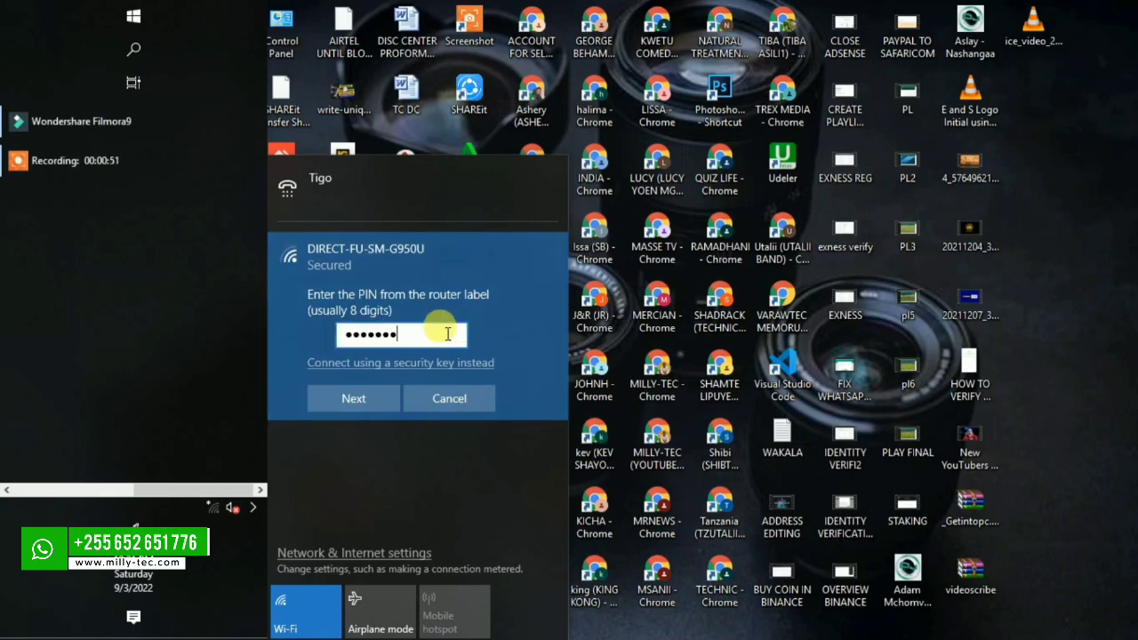
click(350, 400)
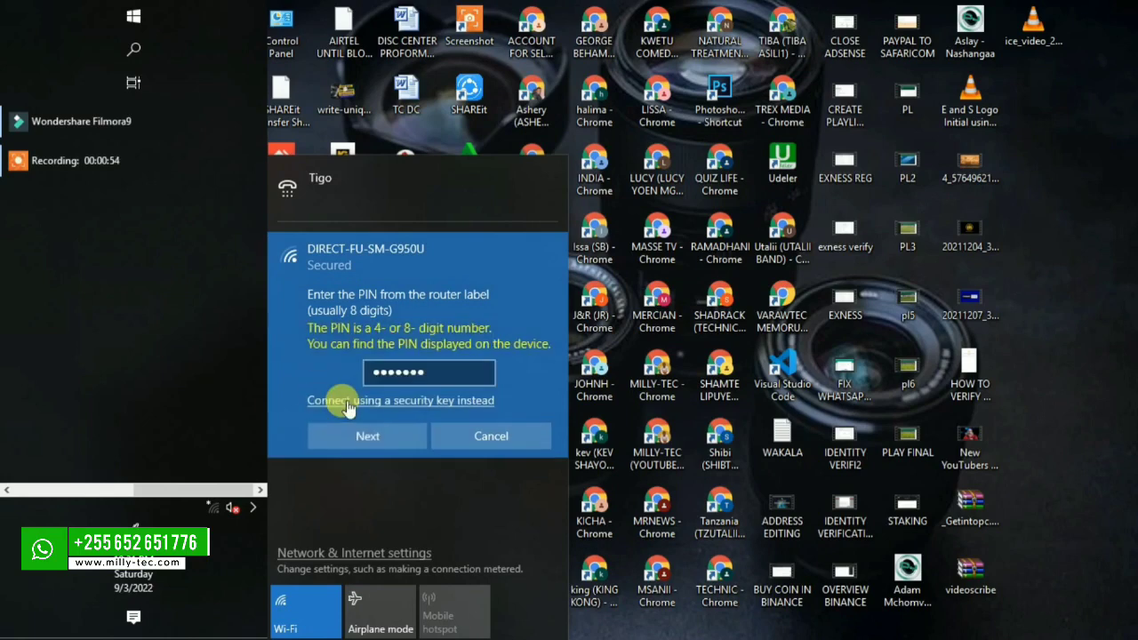
click(315, 364)
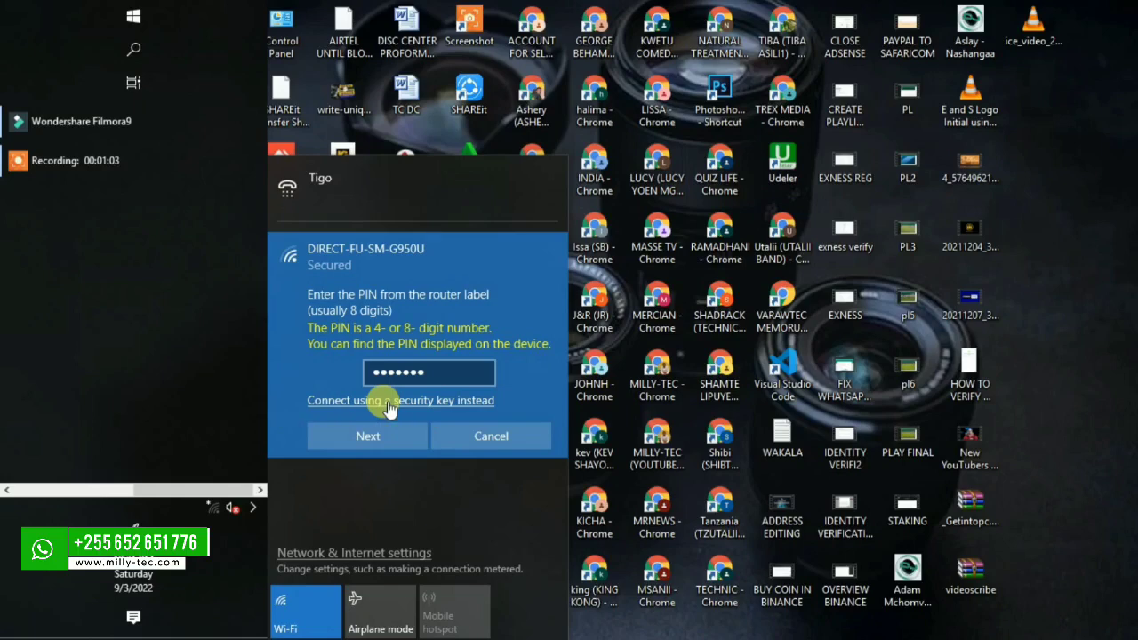
click(387, 402)
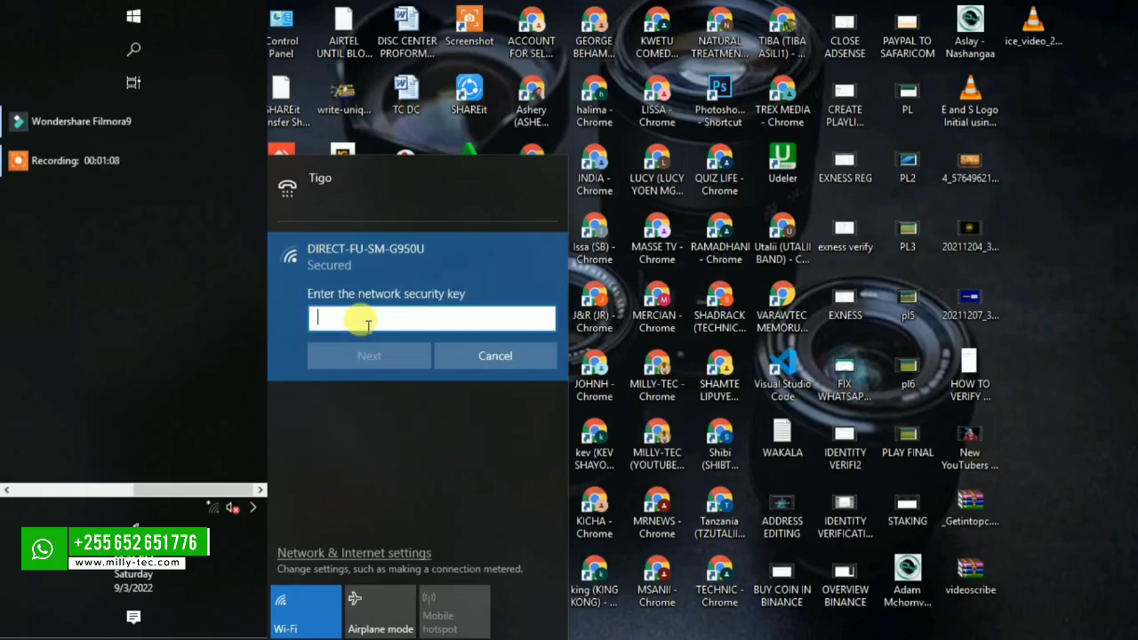
Join DIRECT-FU-SM-G950U with the hotspot's security key, keeping the PC undiscoverable.
text(12345678)
click(369, 357)
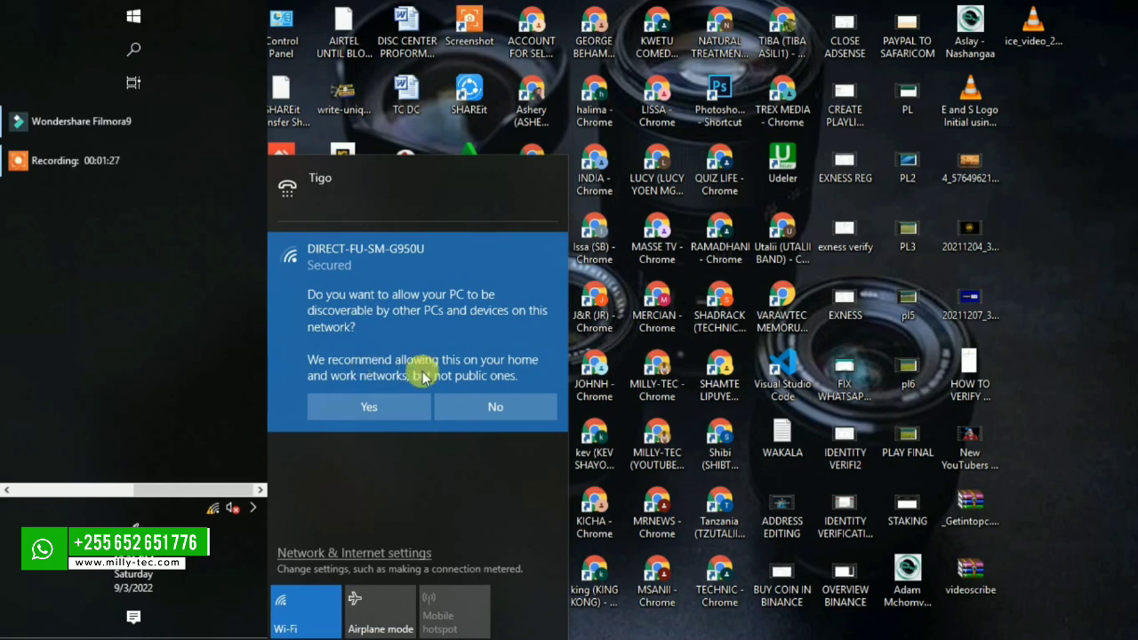
click(498, 407)
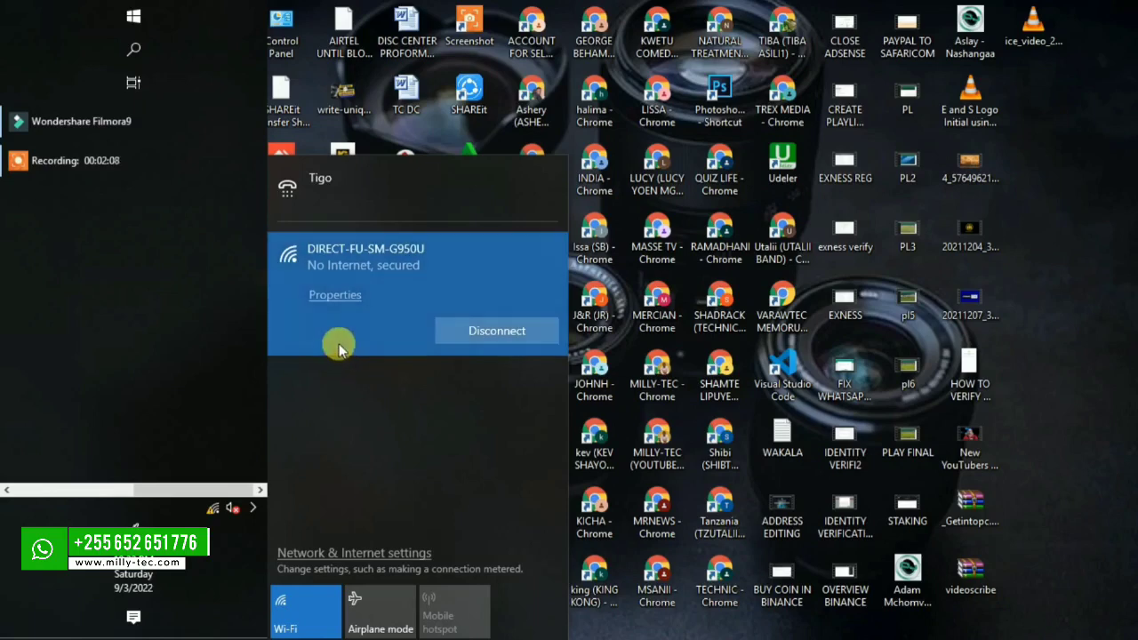
click(6, 492)
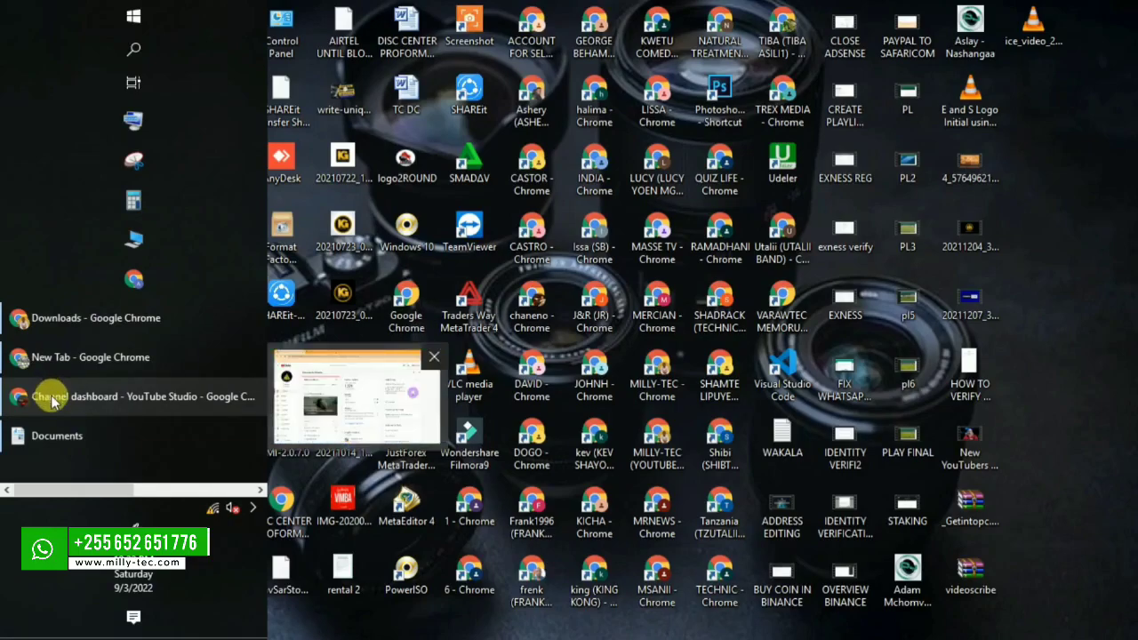
click(57, 357)
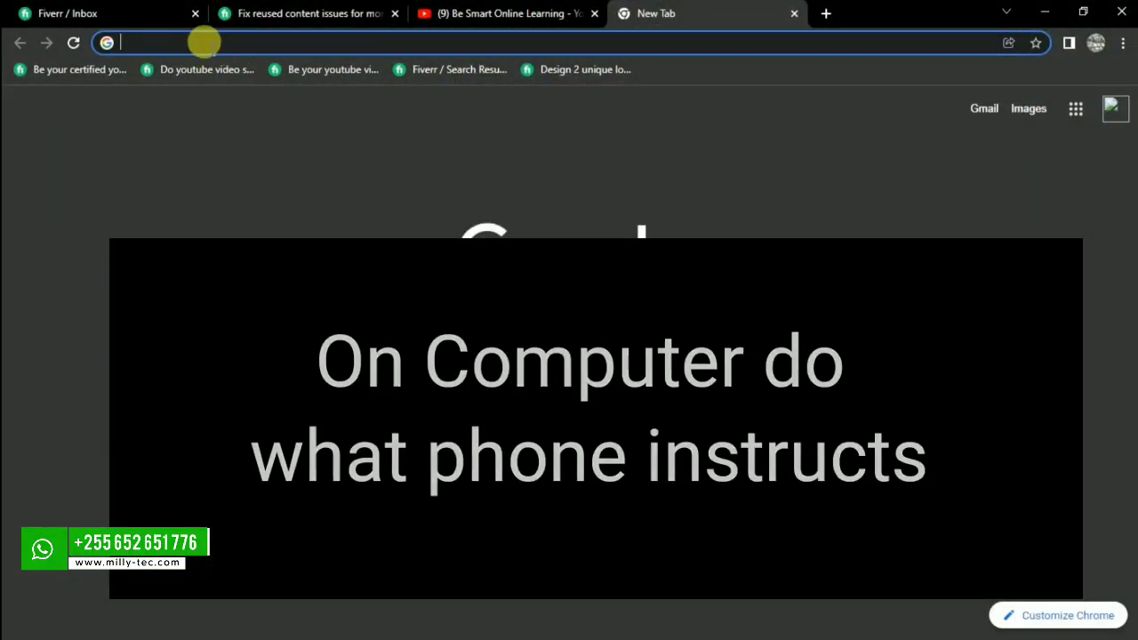
text(h)
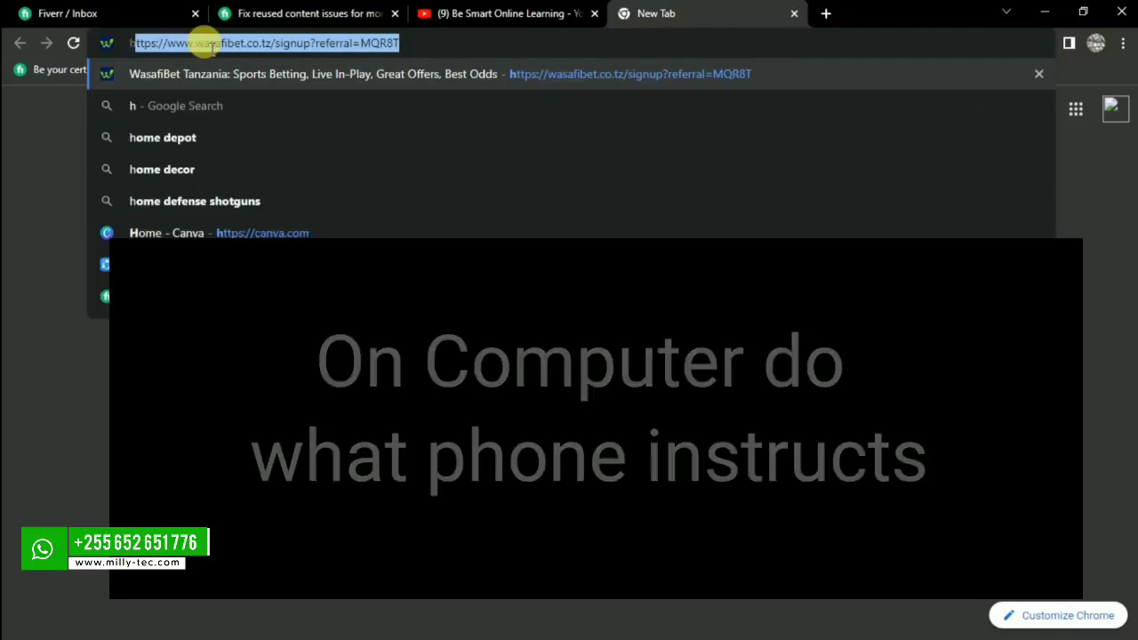
text(ttp)
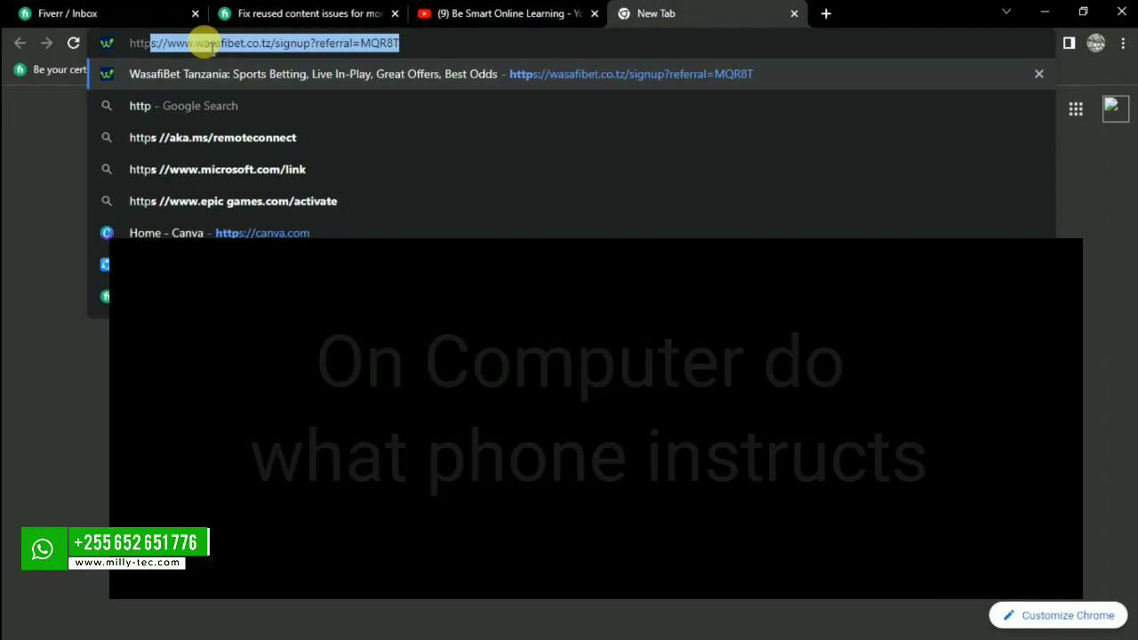
text(:)
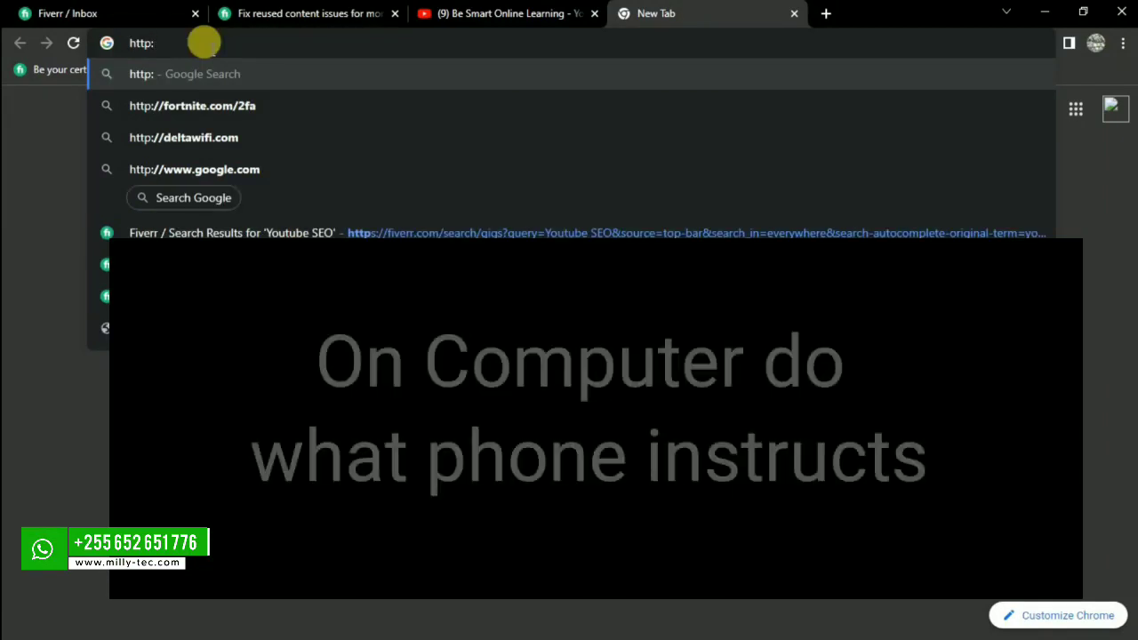
text(//)
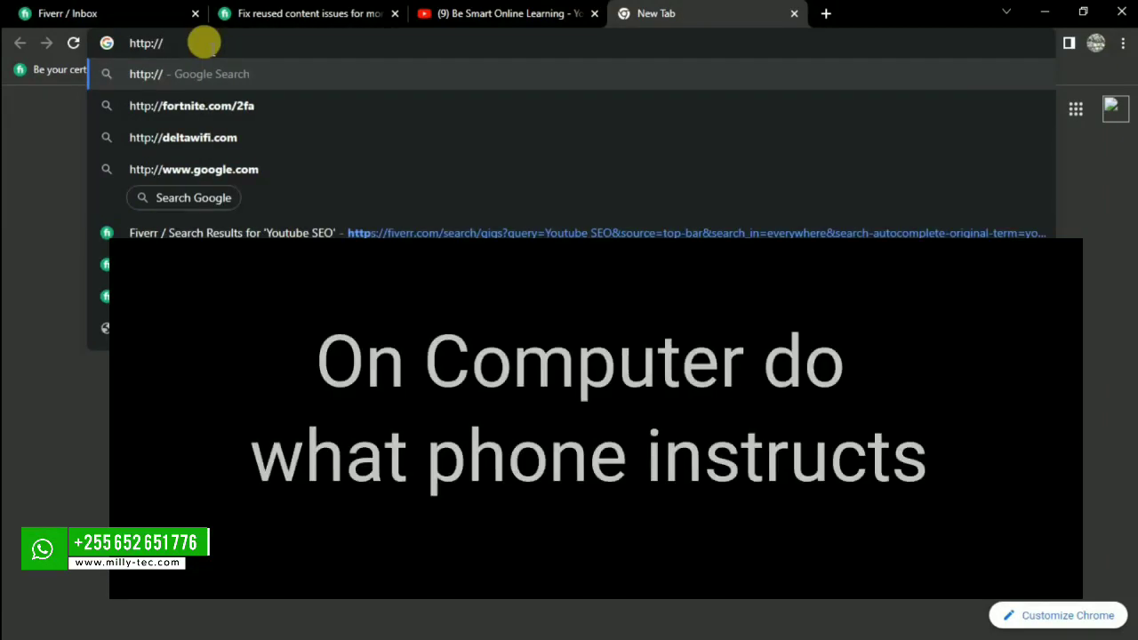
text(192.1)
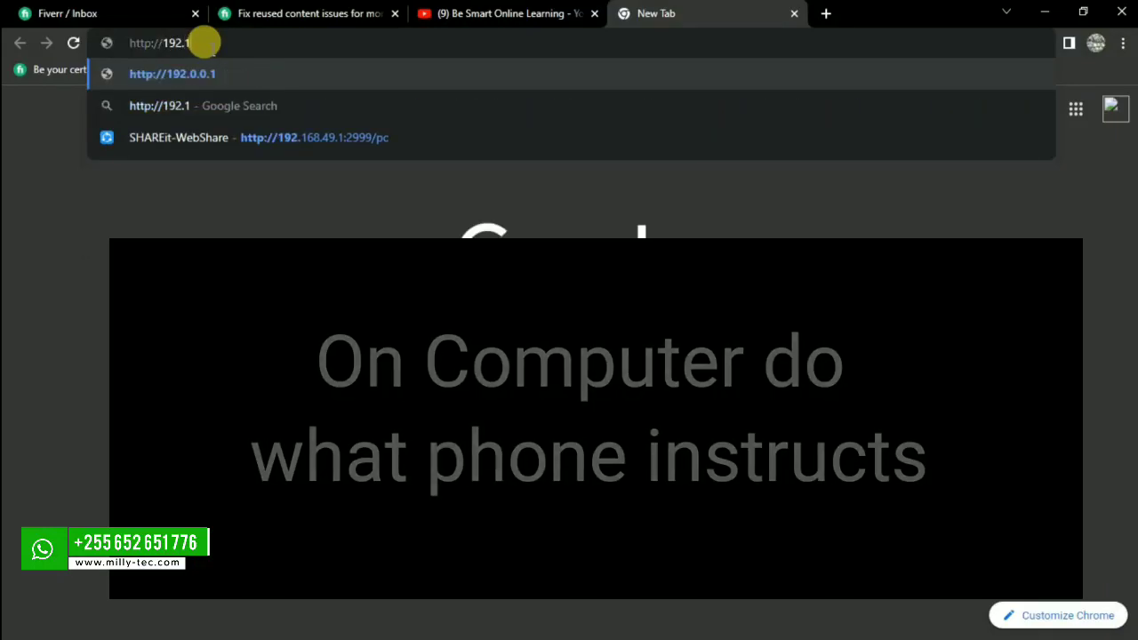
text(68)
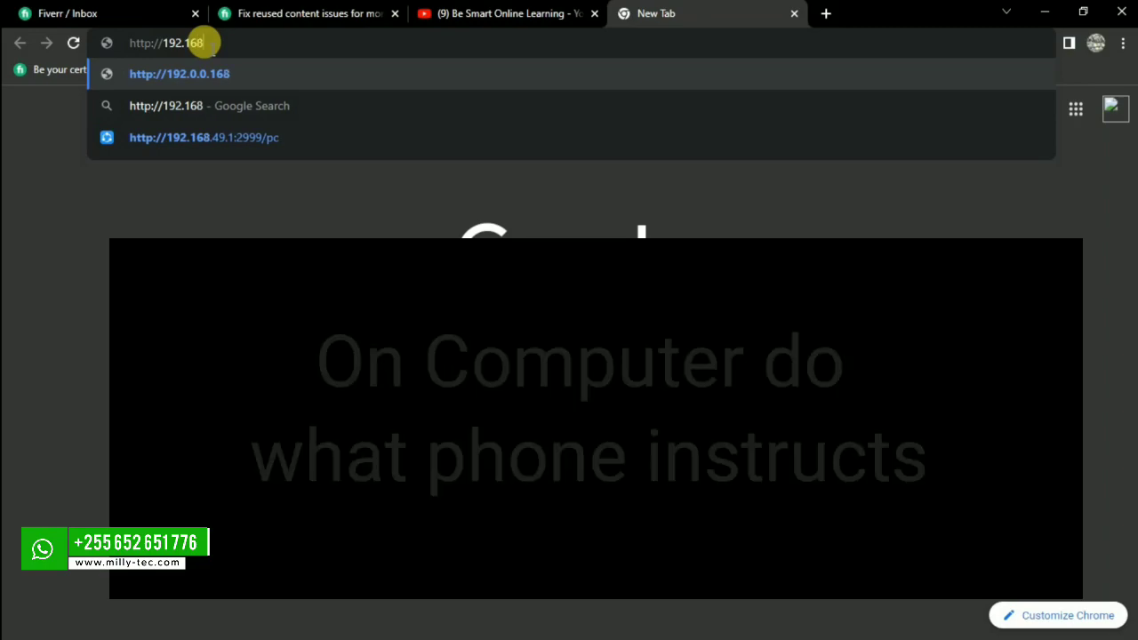
text(.)
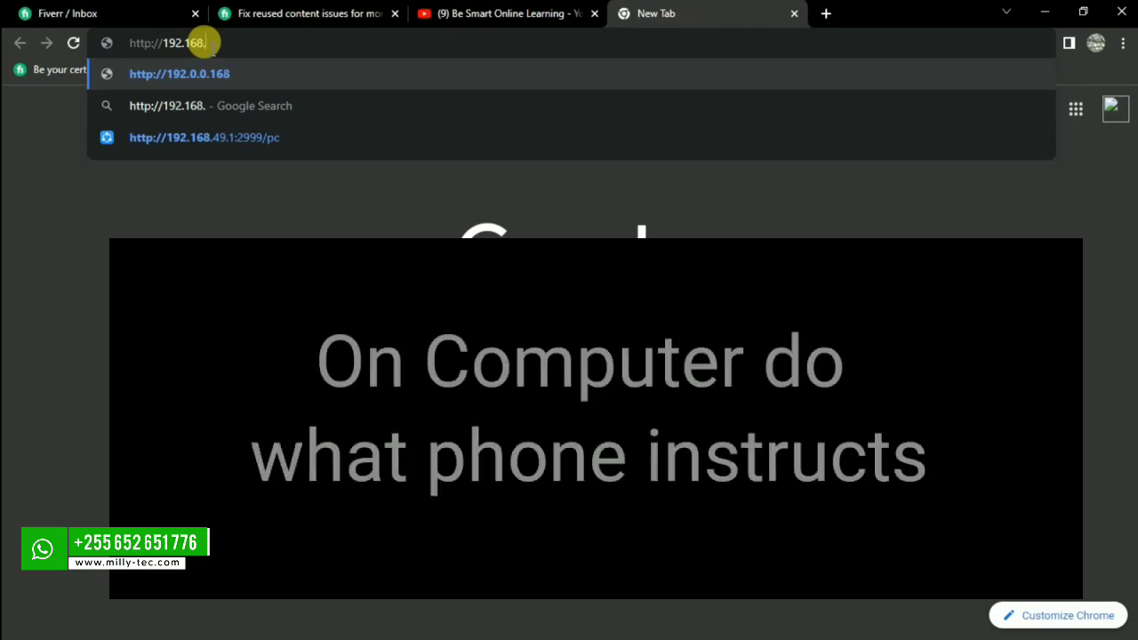
text(49)
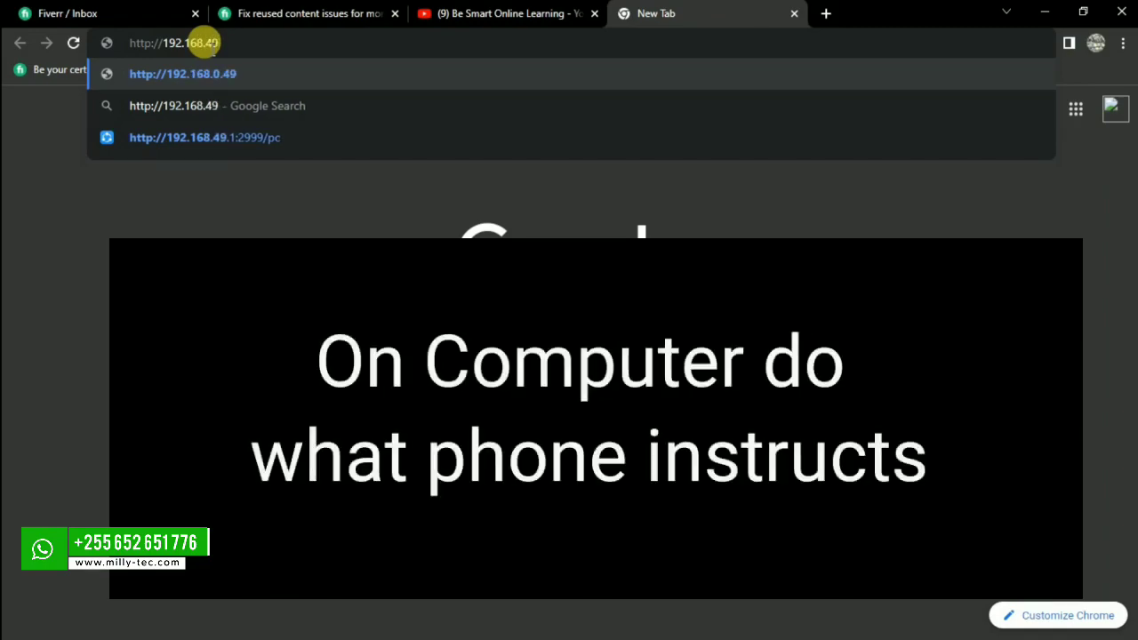
text(.)
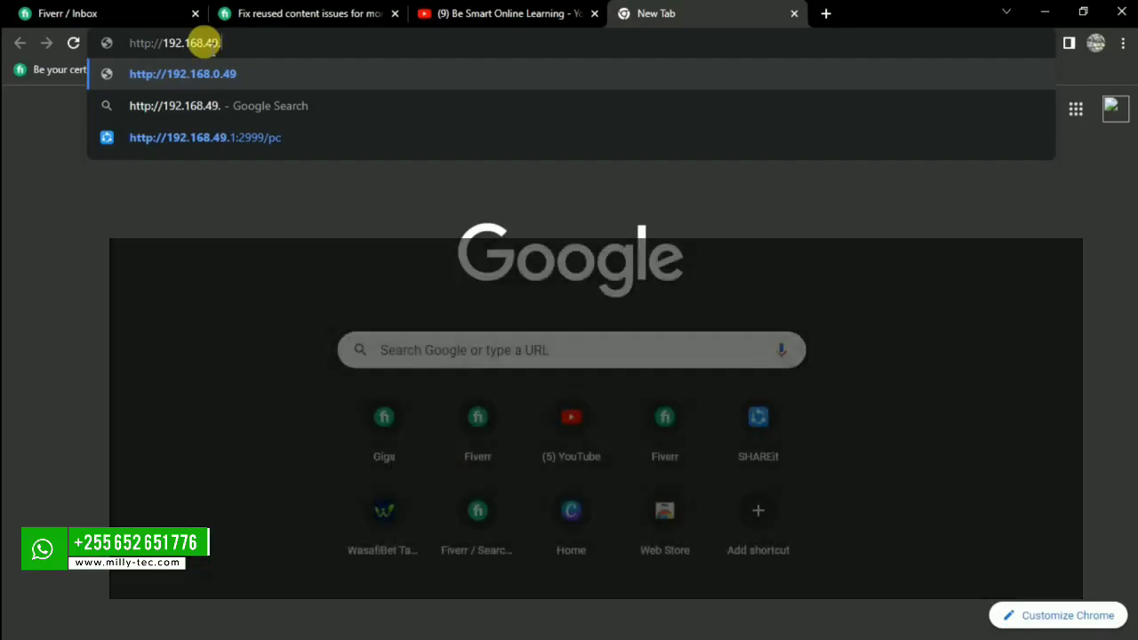
text(1:)
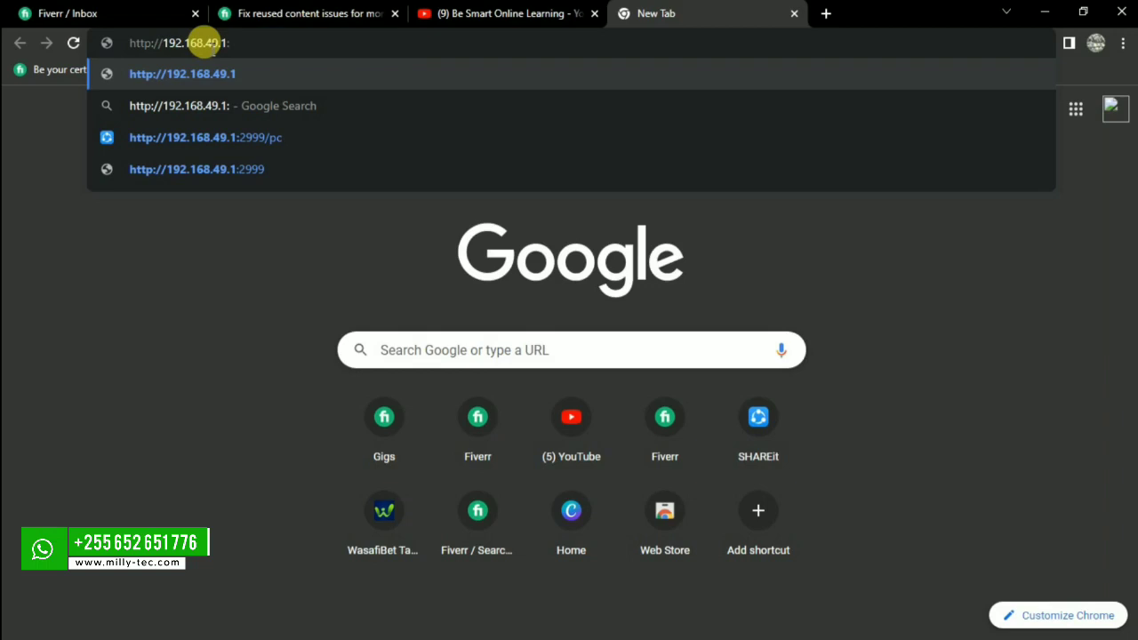
text(299)
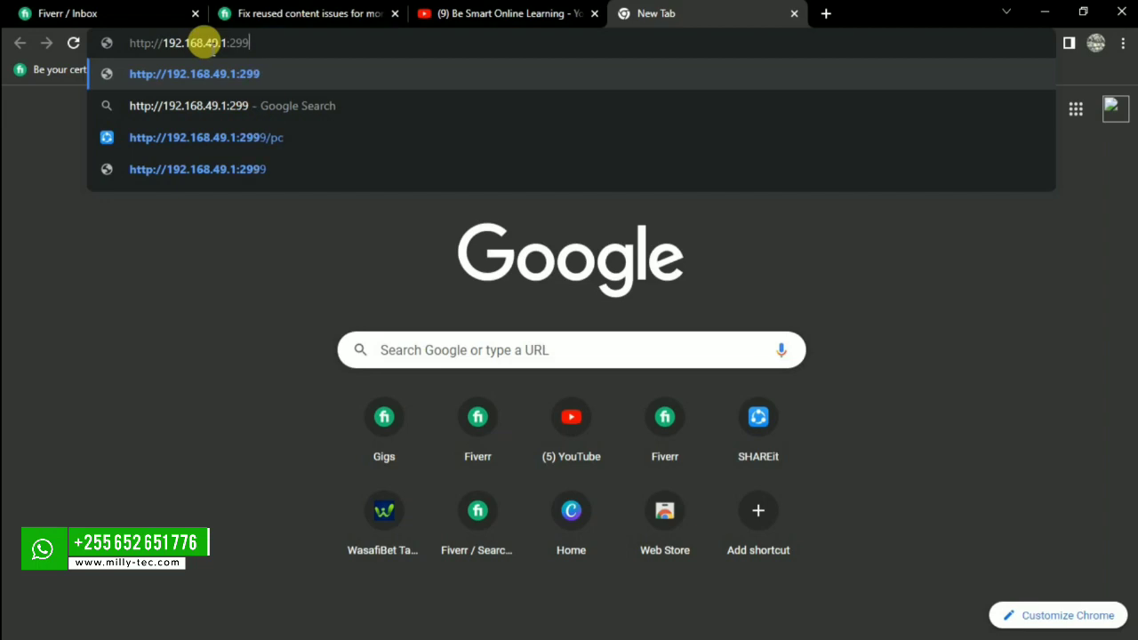
text(9/)
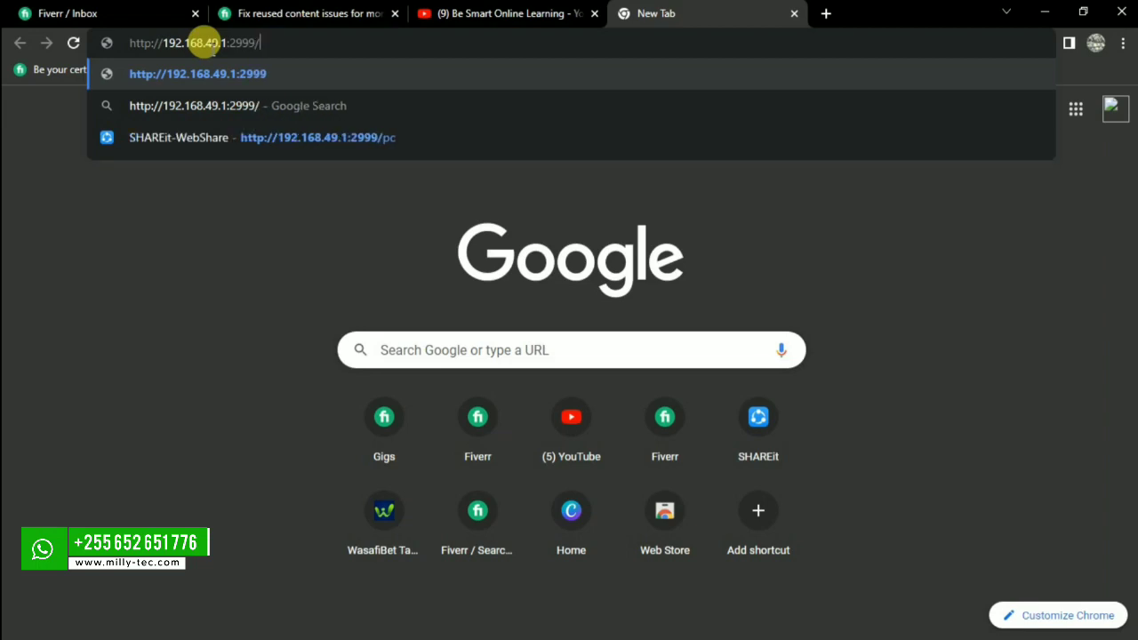
text(pc)
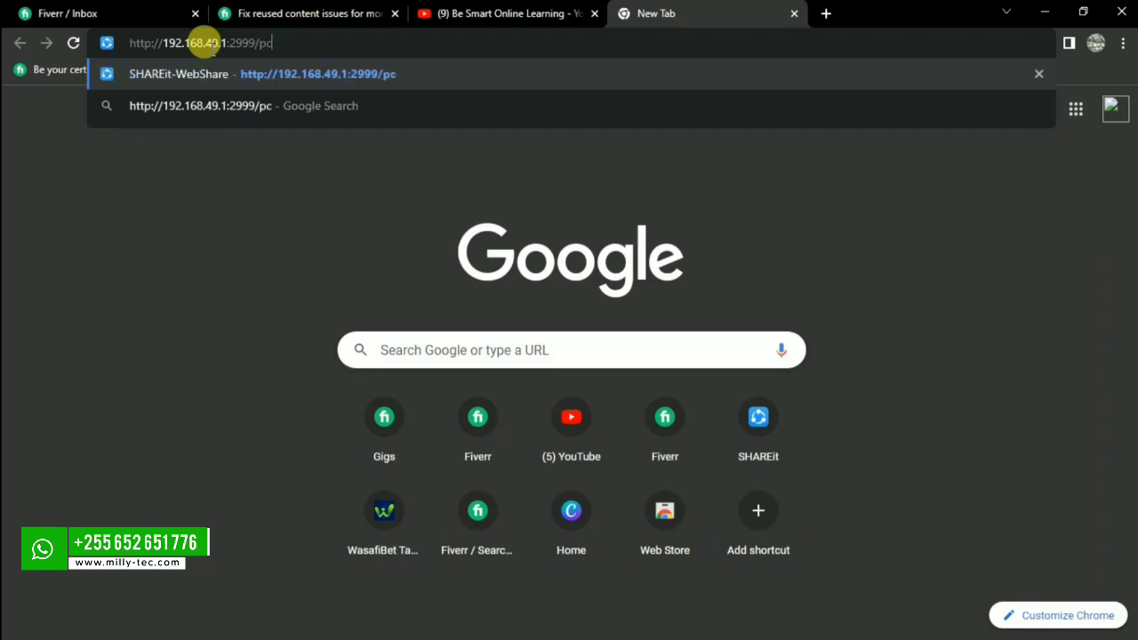
key(Return)
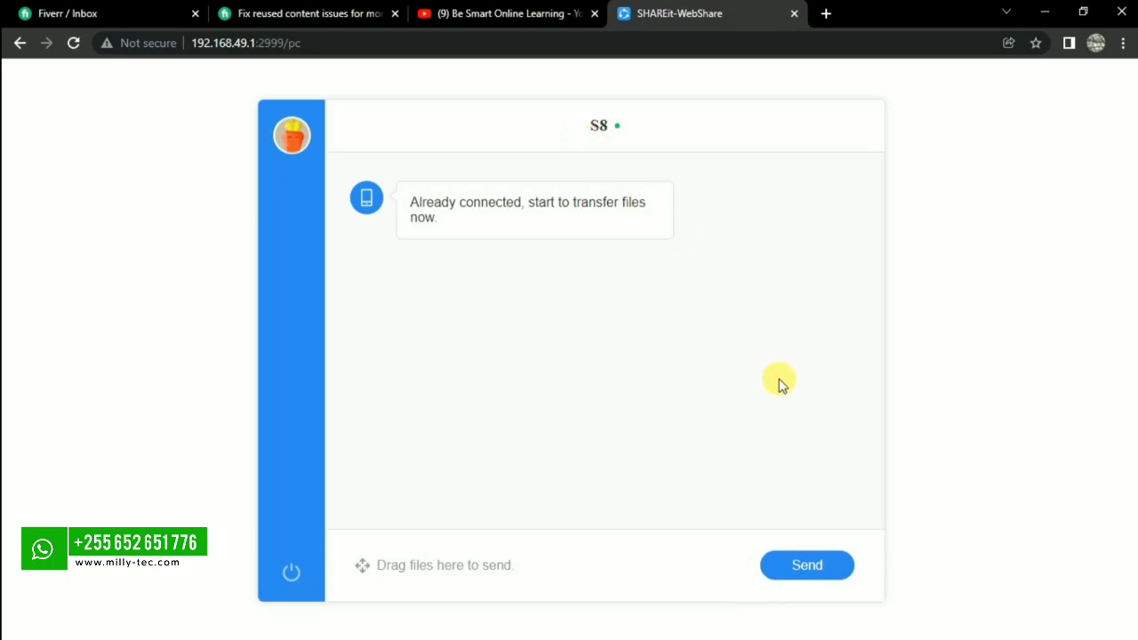
Start a file send, browsing Downloads, Desktop and the FIVERR folder for the file.
click(809, 569)
click(811, 569)
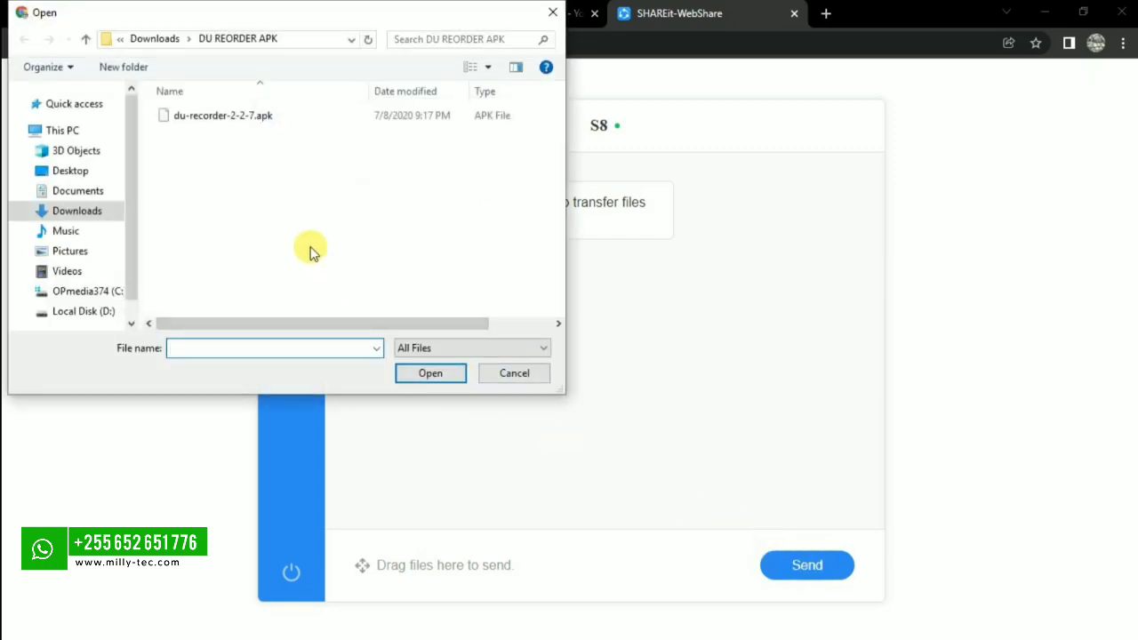
click(72, 211)
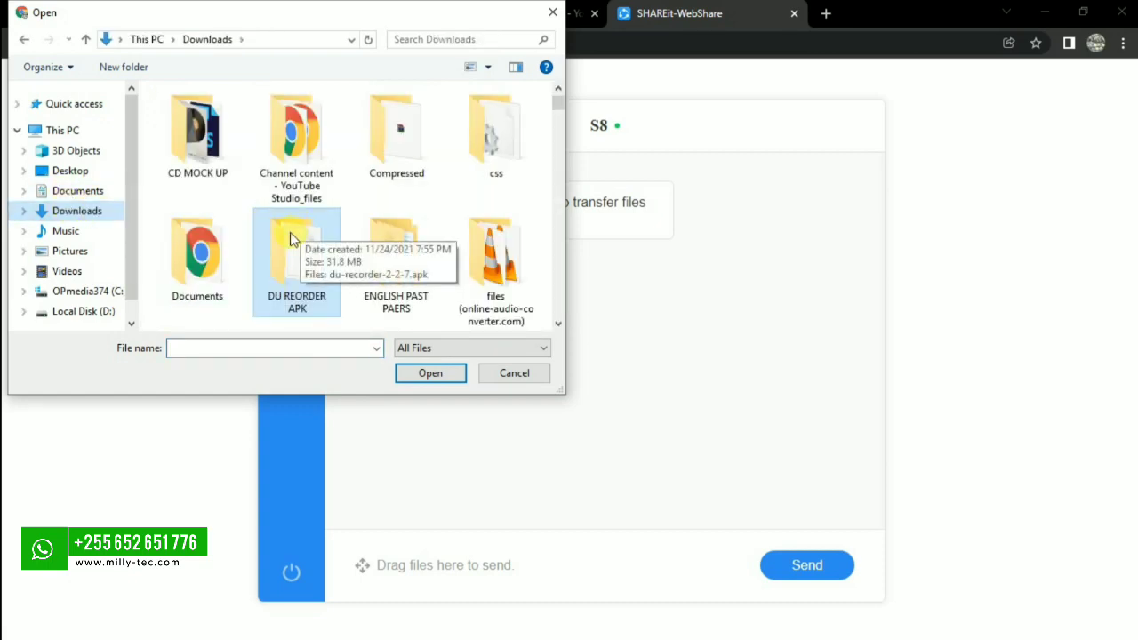
scroll(290, 232, down, 2)
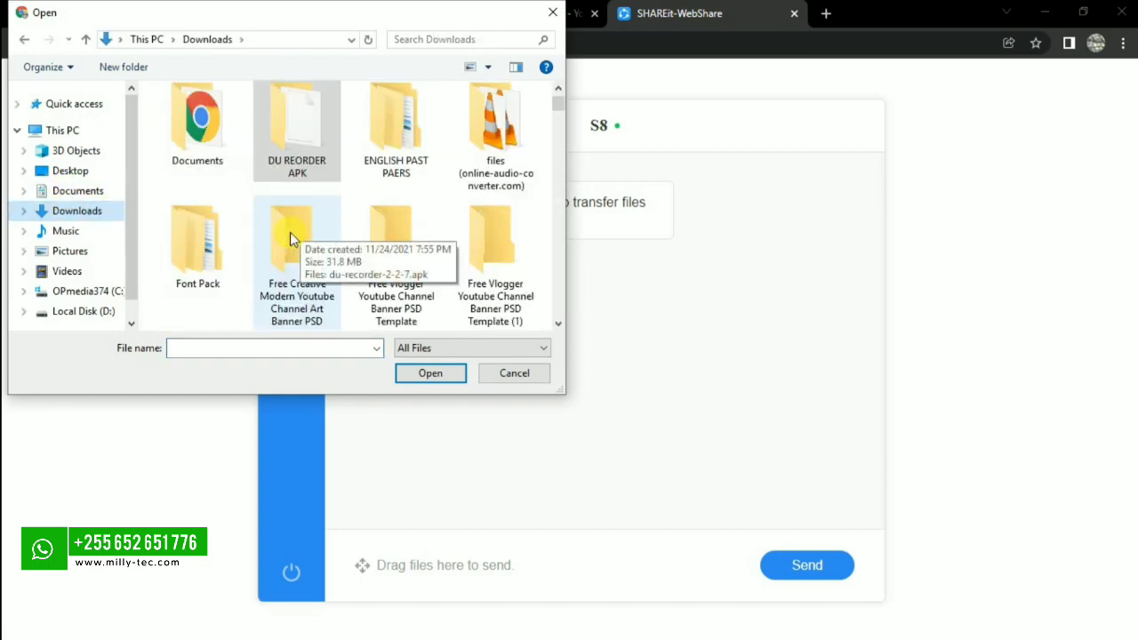
click(61, 172)
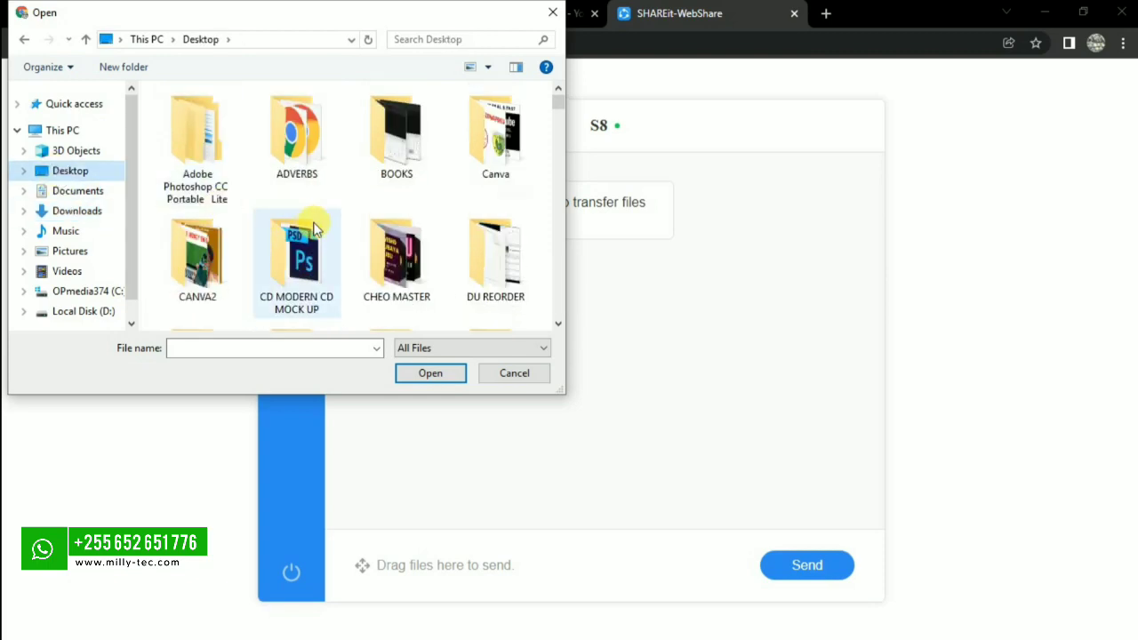
scroll(313, 228, down, 1)
scroll(313, 228, down, 1)
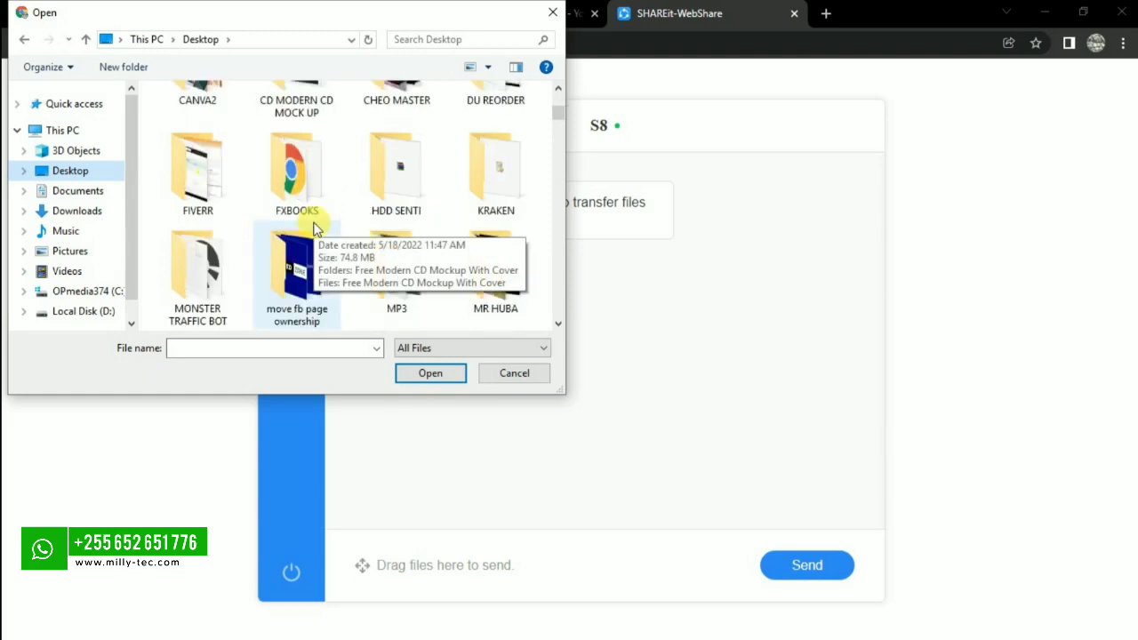
double_click(186, 183)
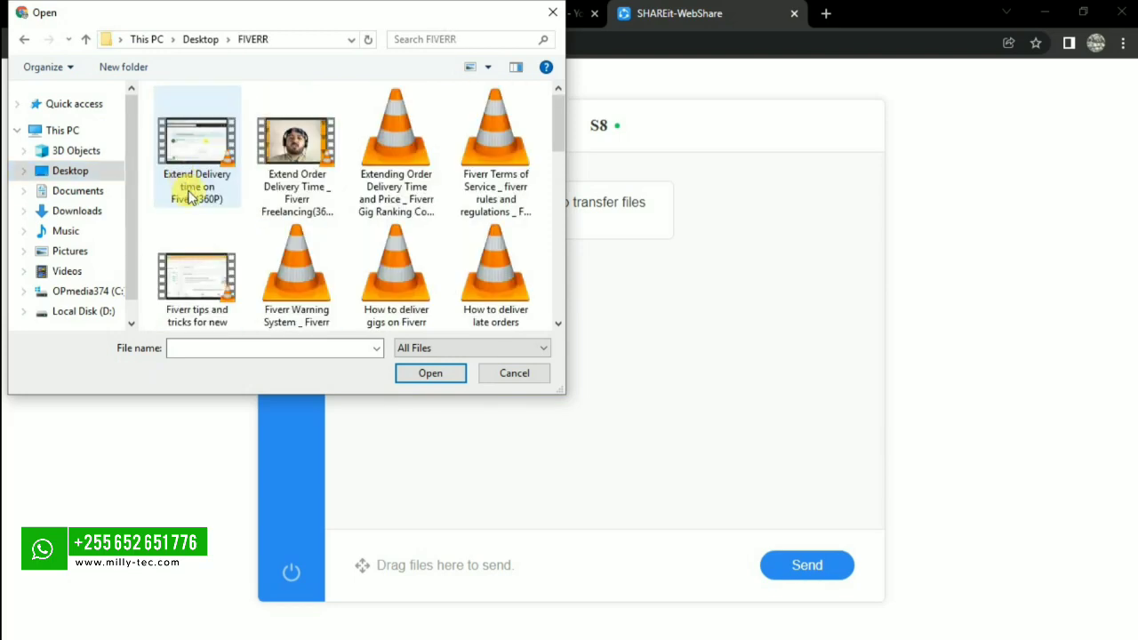
scroll(261, 250, down, 1)
scroll(262, 250, up, 1)
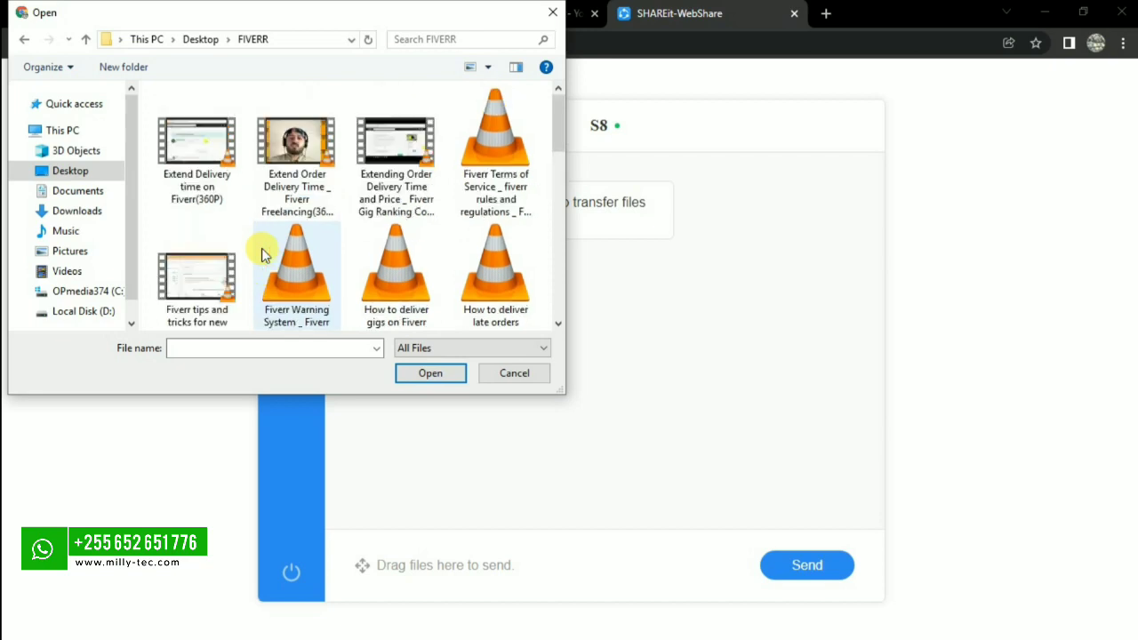
scroll(305, 218, down, 4)
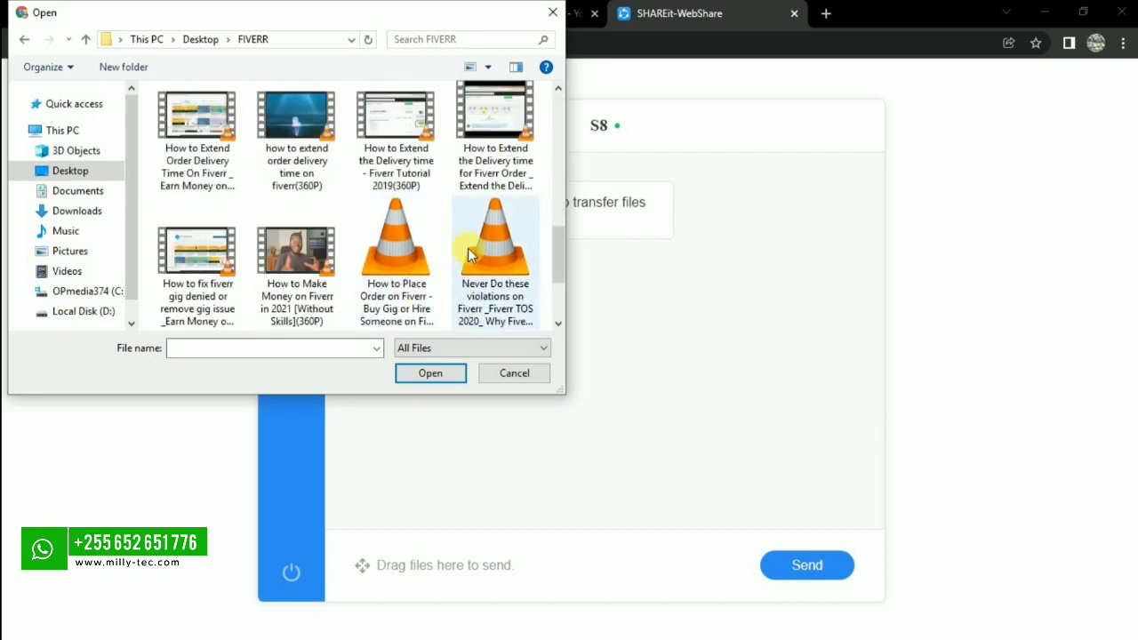
scroll(481, 252, up, 3)
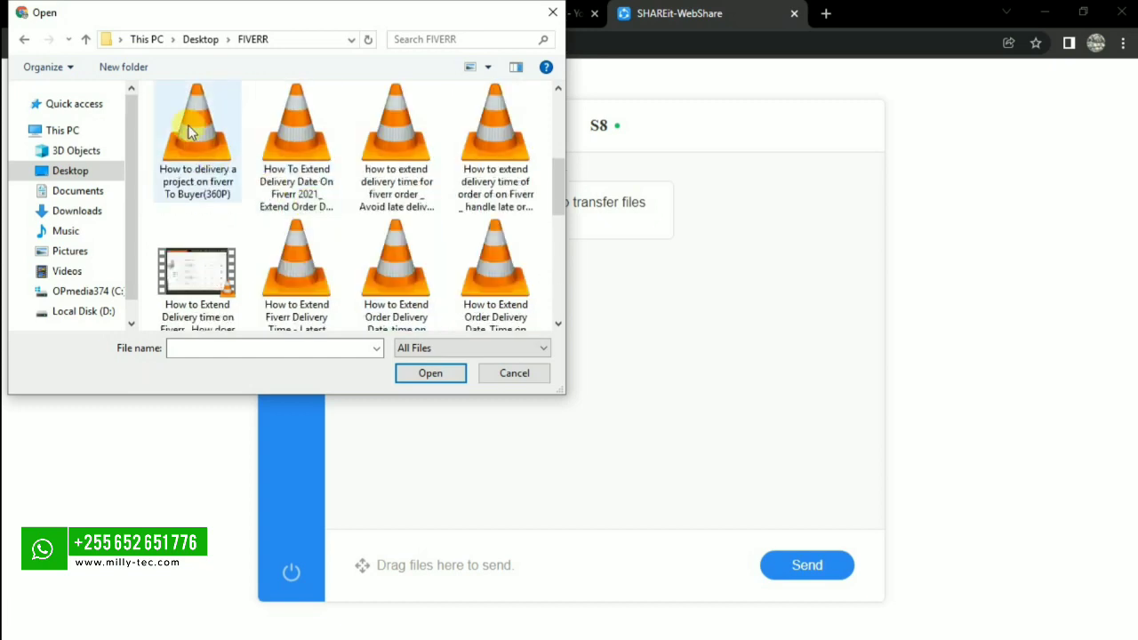
Send the 'internet' audio file from Desktop > YUDA to the S8.
click(25, 41)
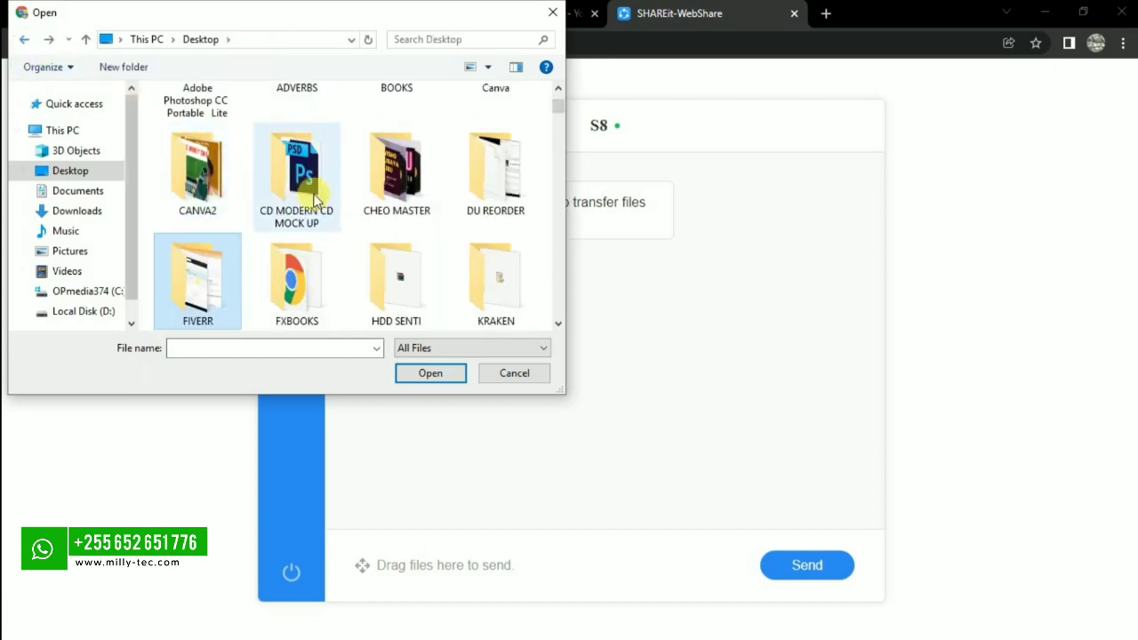
scroll(396, 250, down, 2)
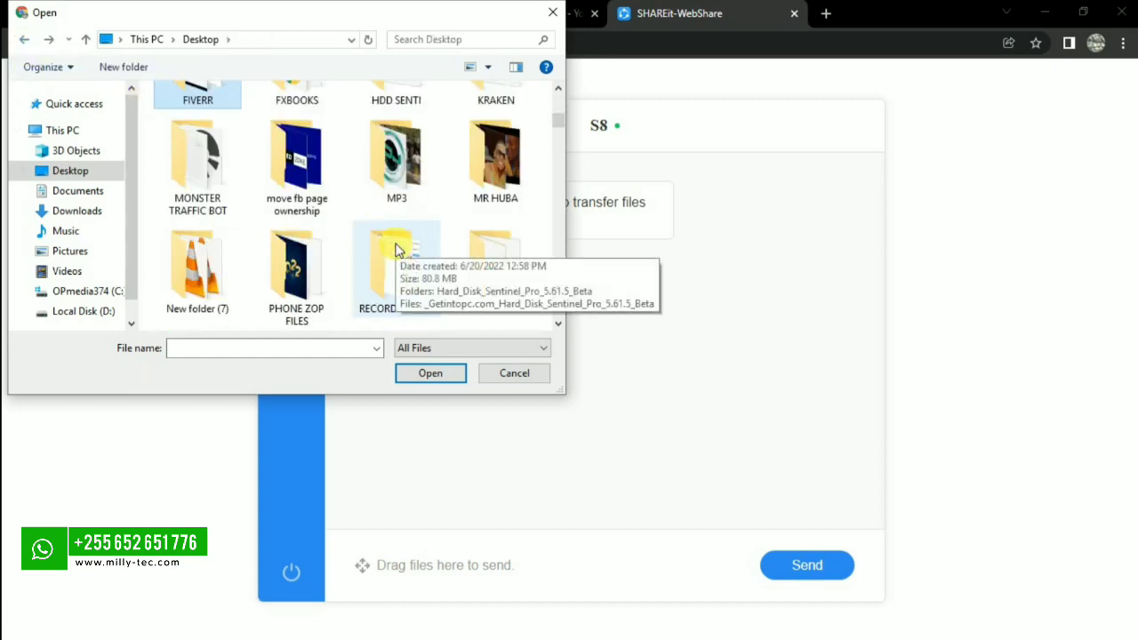
scroll(396, 250, down, 1)
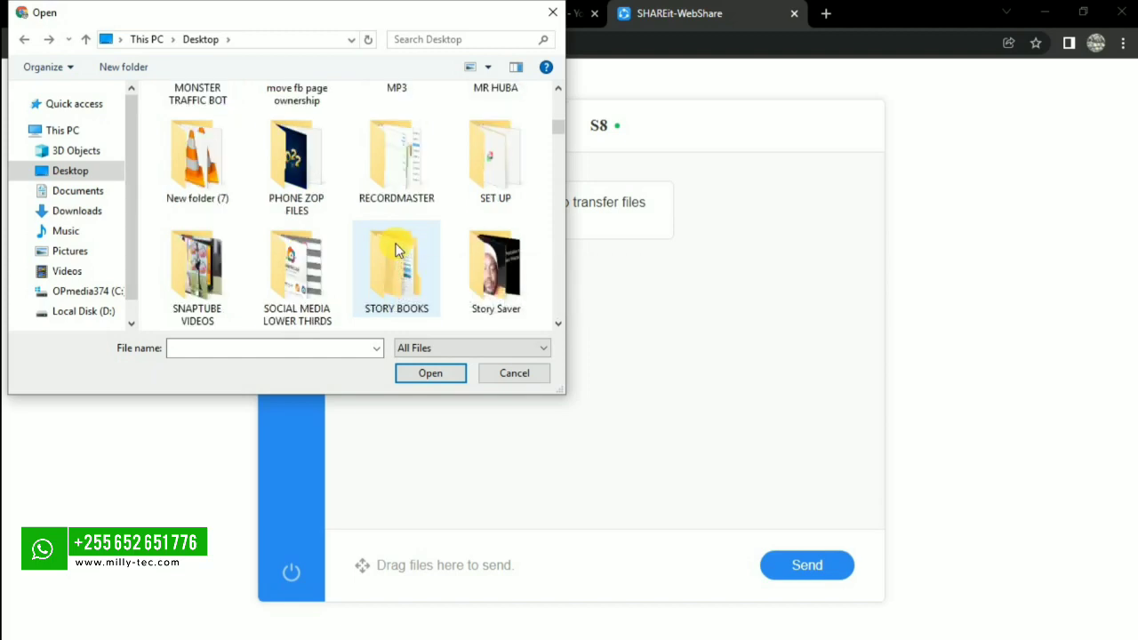
scroll(397, 250, down, 1)
scroll(396, 250, down, 1)
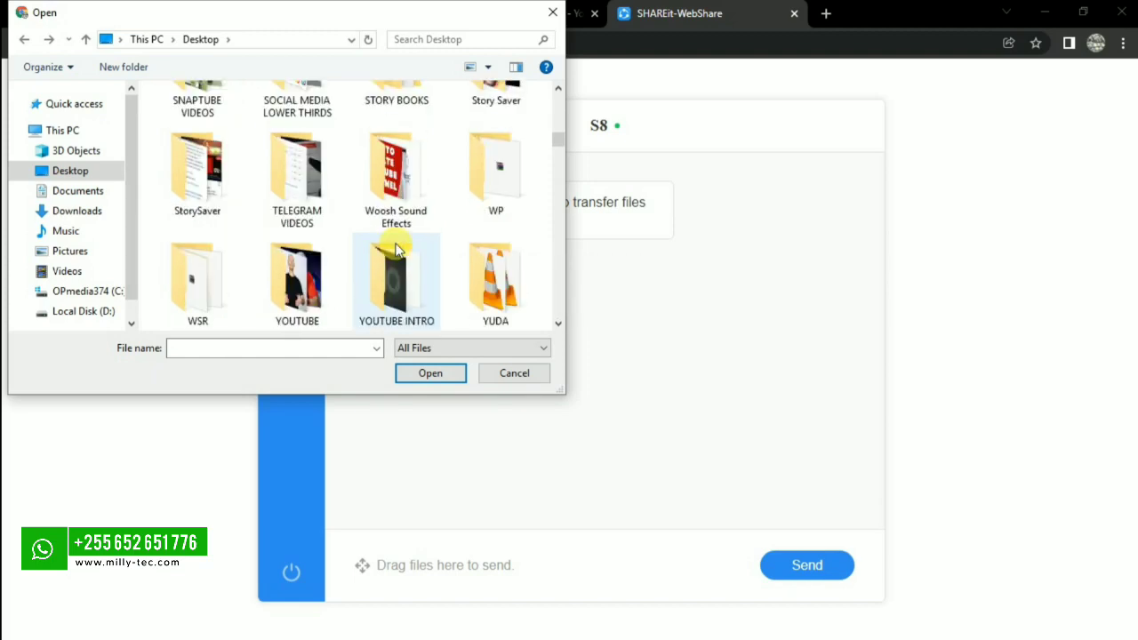
double_click(493, 262)
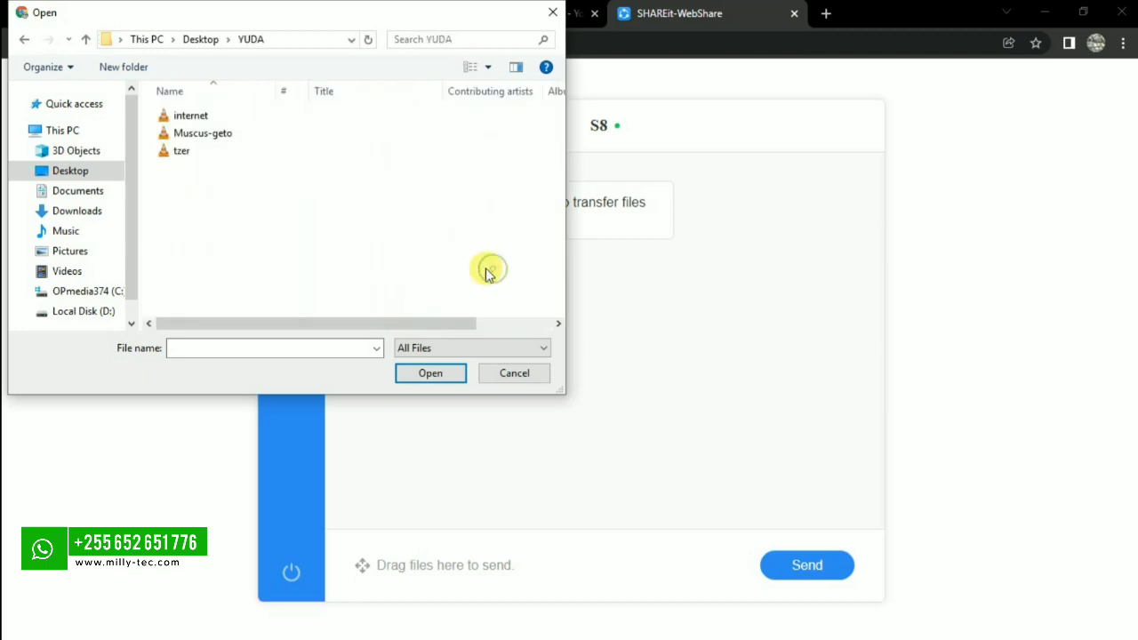
click(191, 115)
click(429, 373)
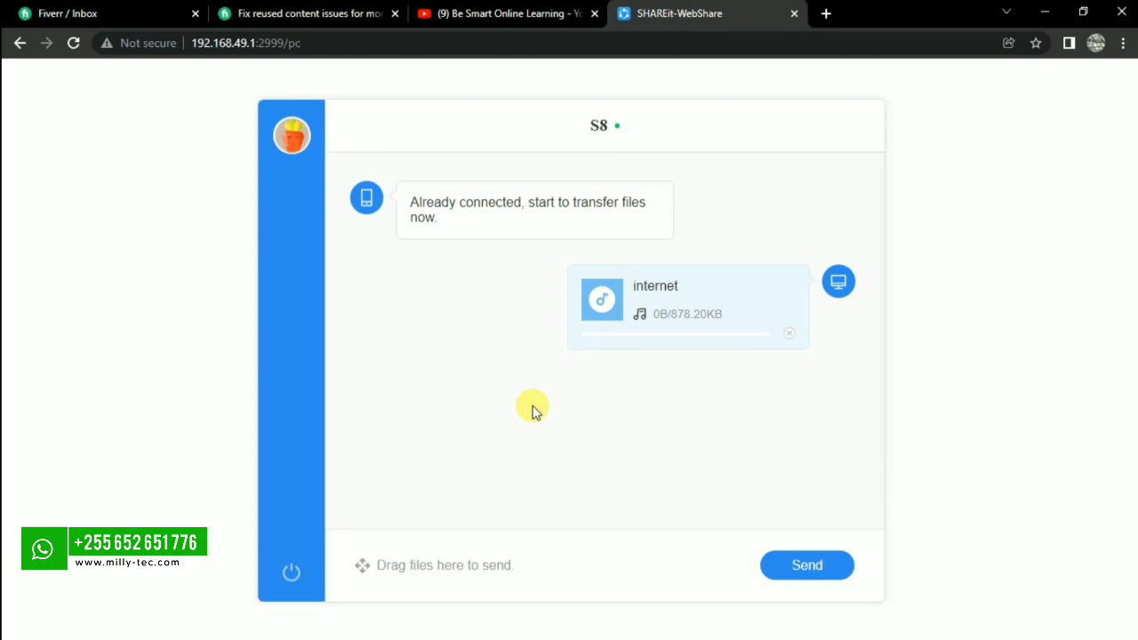
Pick ADDRESS EDITING from the Desktop and send it to the S8 as the next file.
click(788, 566)
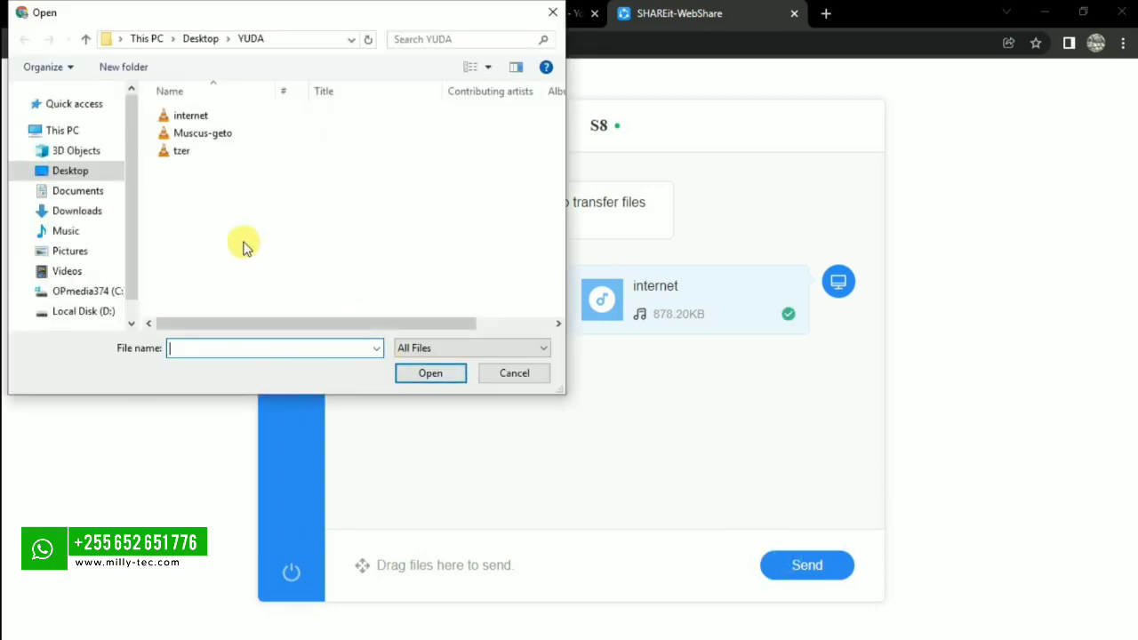
click(71, 171)
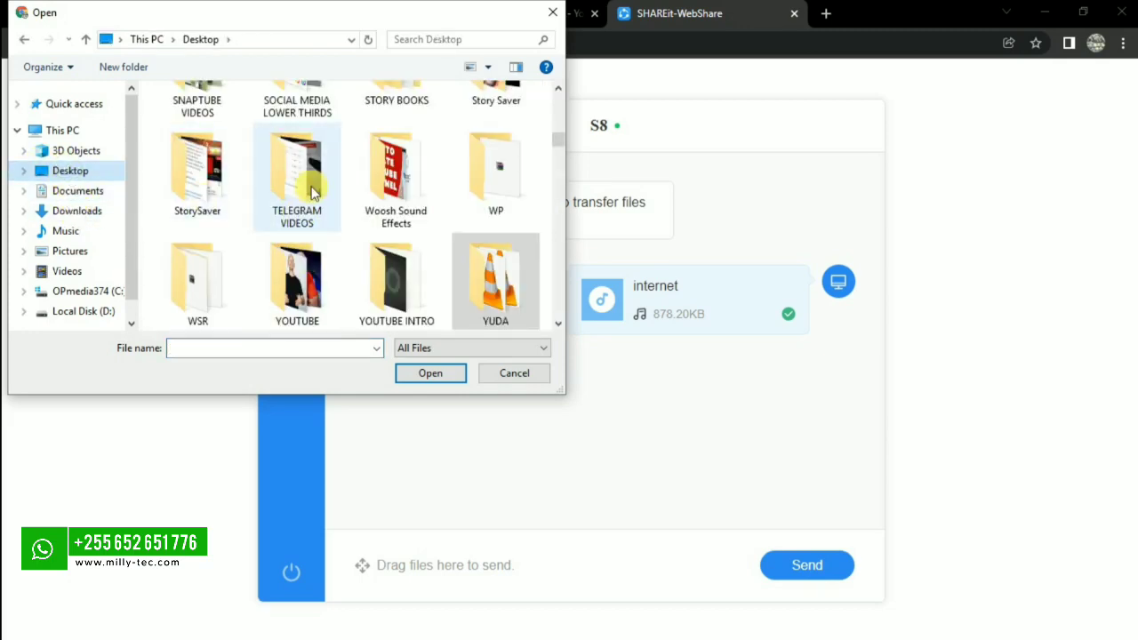
scroll(467, 221, down, 2)
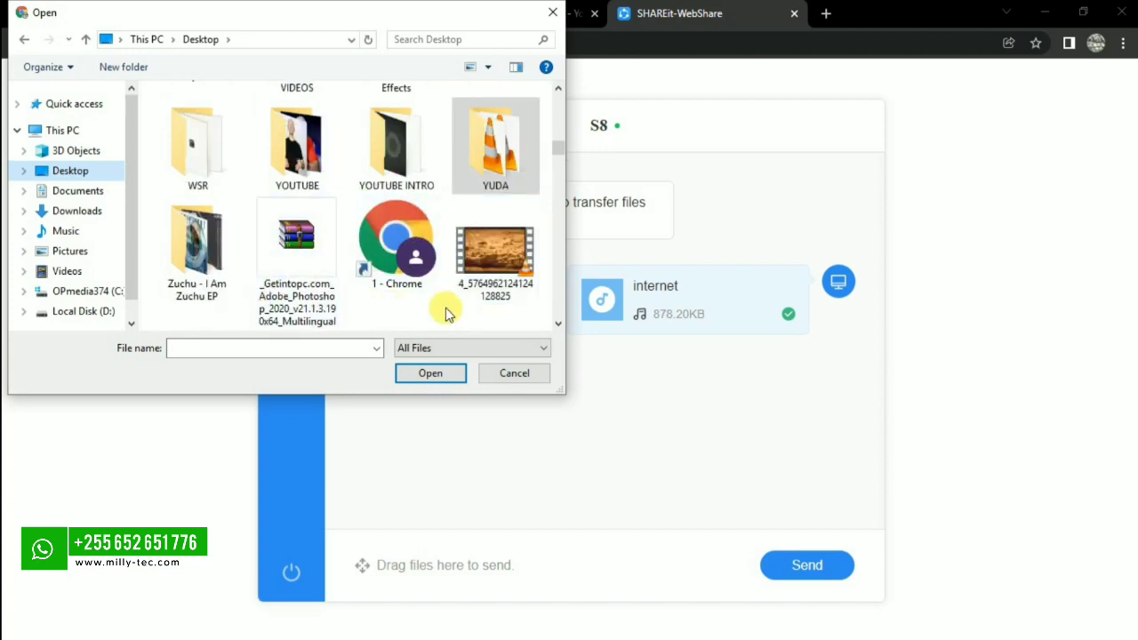
scroll(446, 305, down, 2)
scroll(445, 301, down, 3)
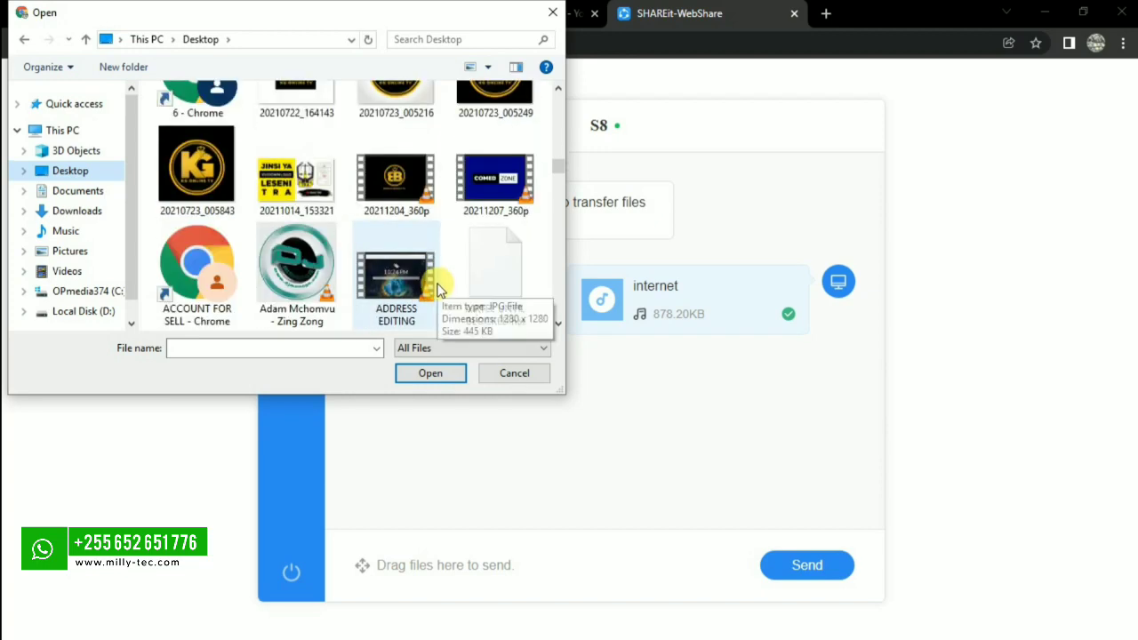
click(436, 289)
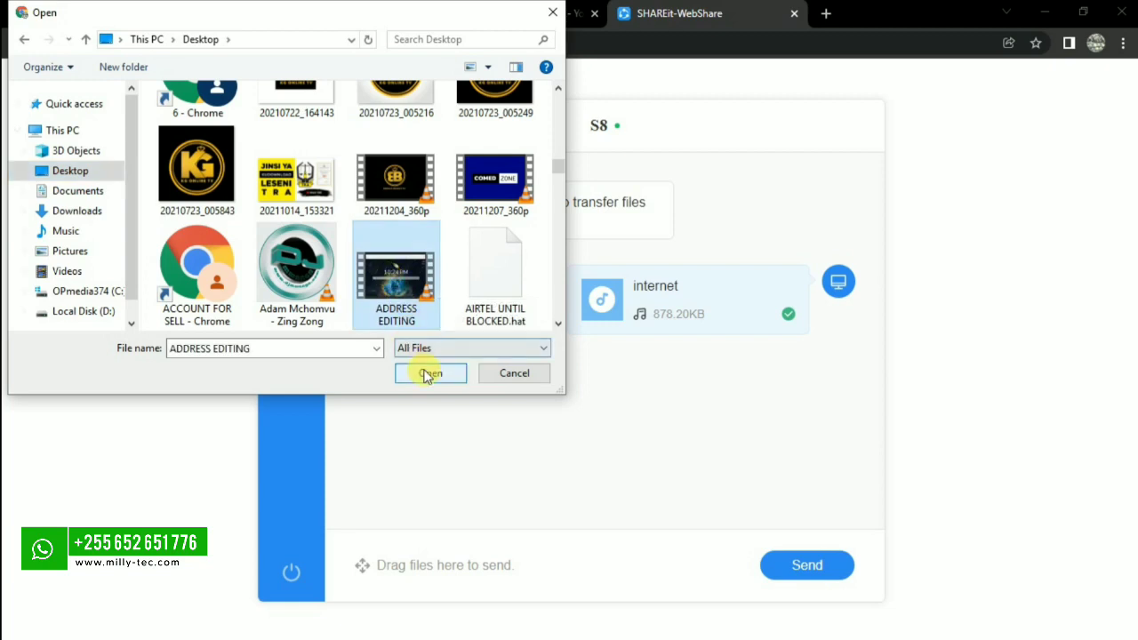
click(427, 373)
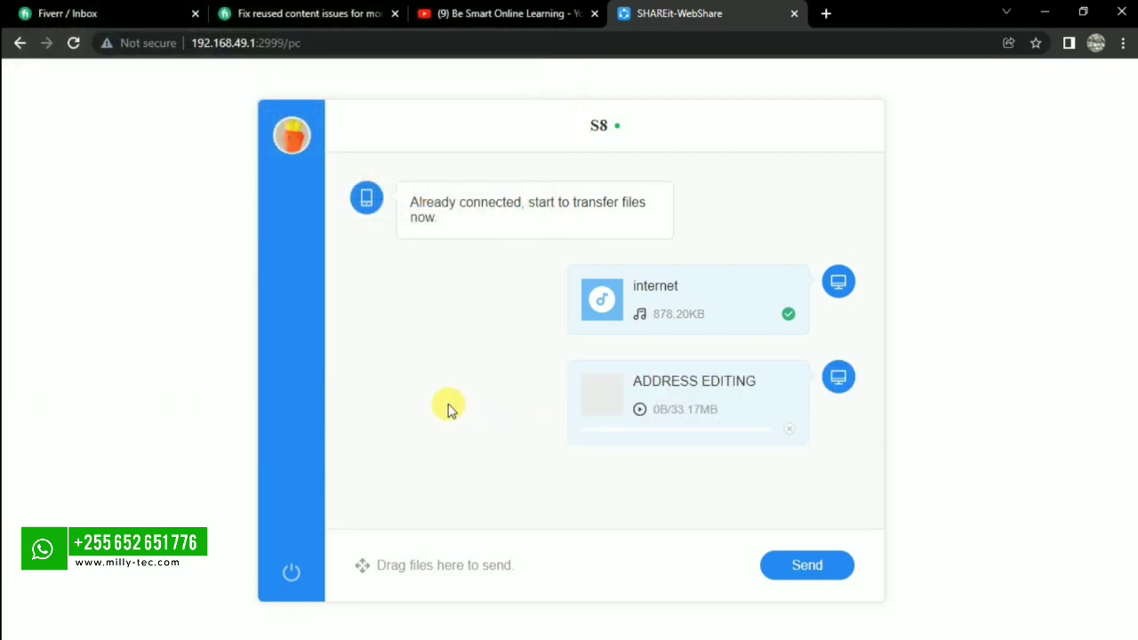